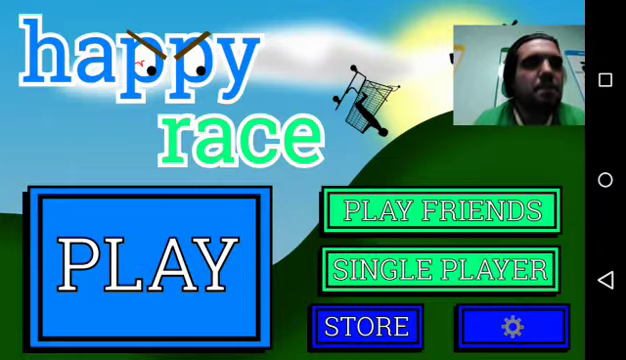
Start City 1 and ride the skateboarder across the first rooftops and gap.
click(440, 270)
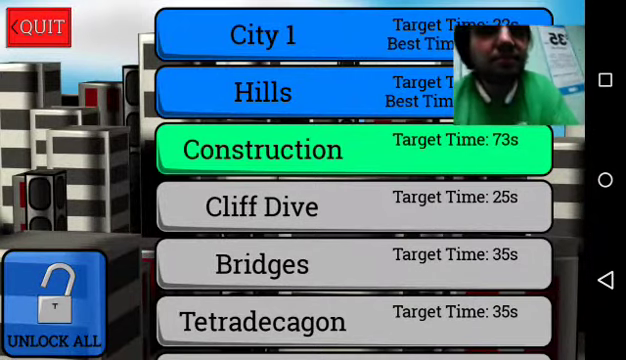
click(232, 36)
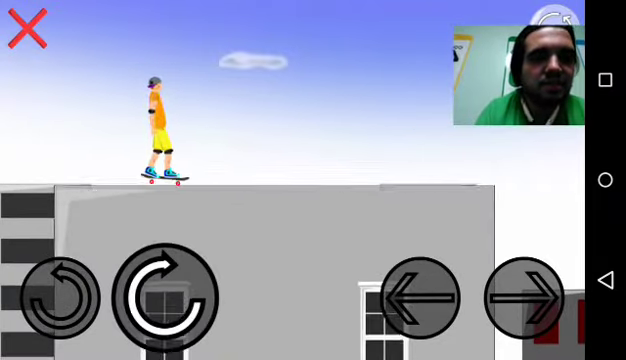
click(60, 295)
click(525, 295)
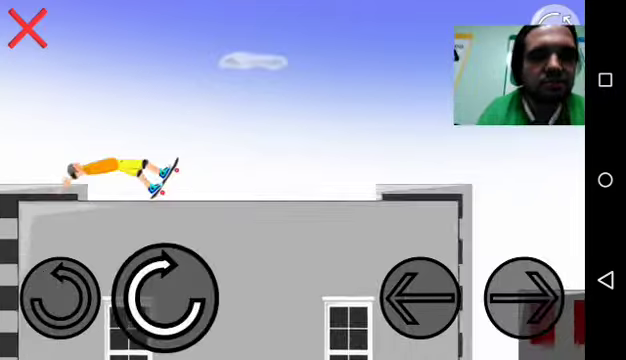
click(525, 295)
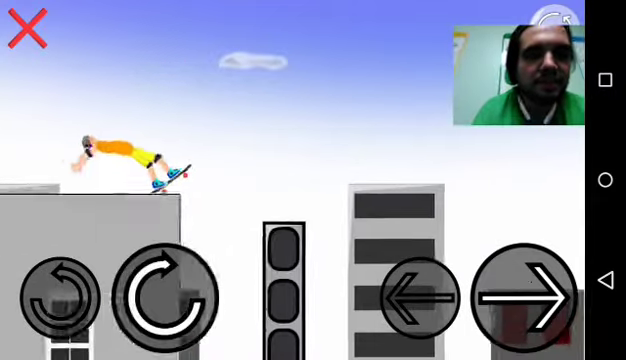
click(525, 295)
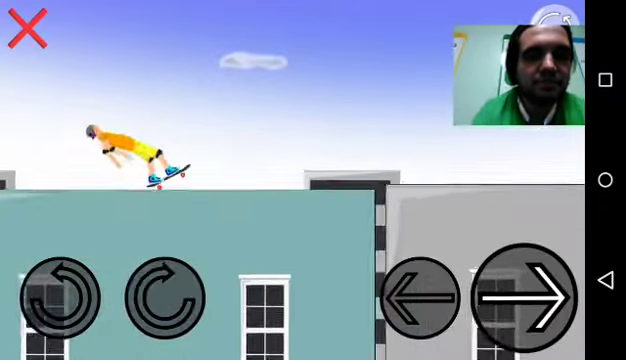
click(165, 295)
click(525, 295)
click(60, 295)
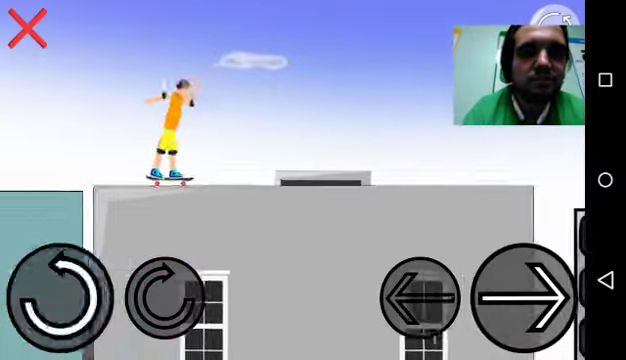
click(525, 295)
Keep the rider balanced over more rooftop gaps to the red finish building.
click(60, 295)
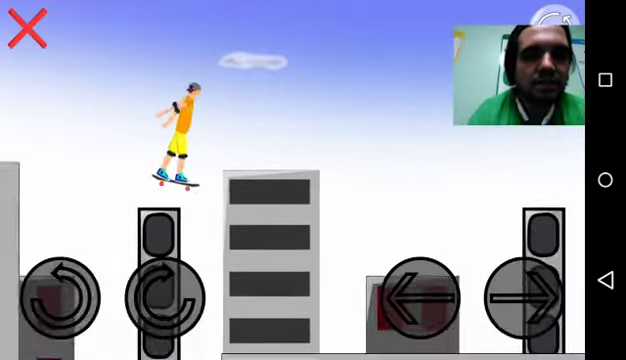
click(525, 295)
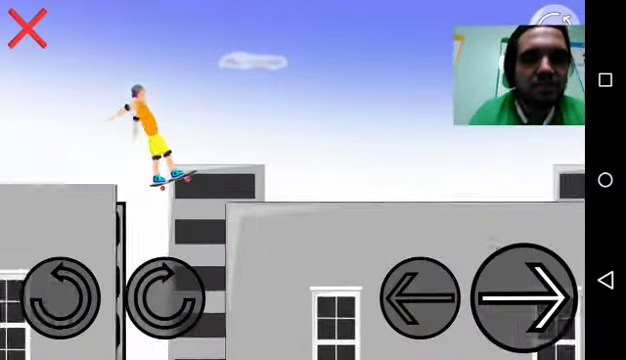
click(525, 295)
click(165, 295)
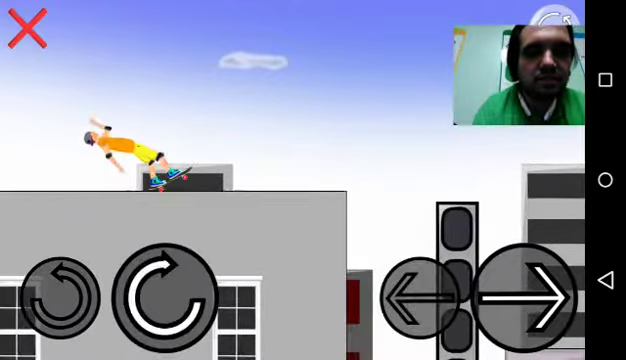
click(525, 295)
click(60, 295)
click(525, 295)
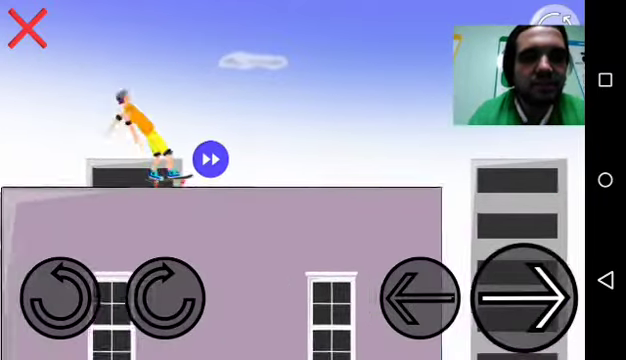
click(60, 295)
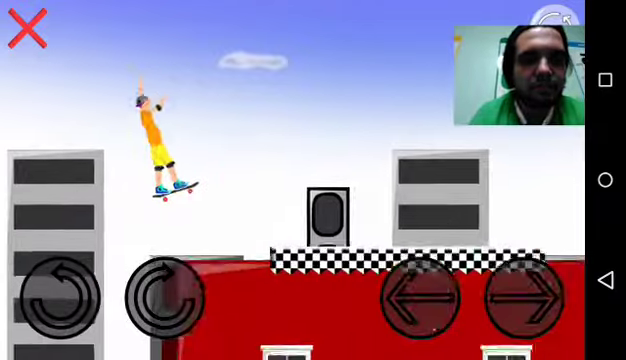
click(525, 295)
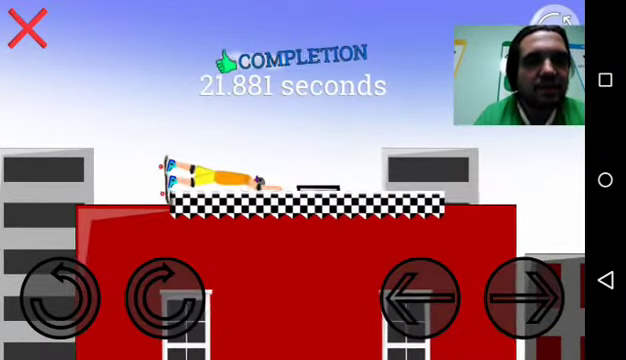
Right the fallen rider and roll across the finish in 21.881 seconds.
click(165, 295)
click(525, 295)
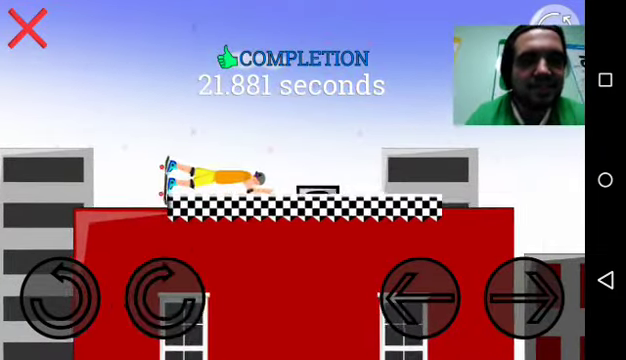
click(60, 295)
click(165, 295)
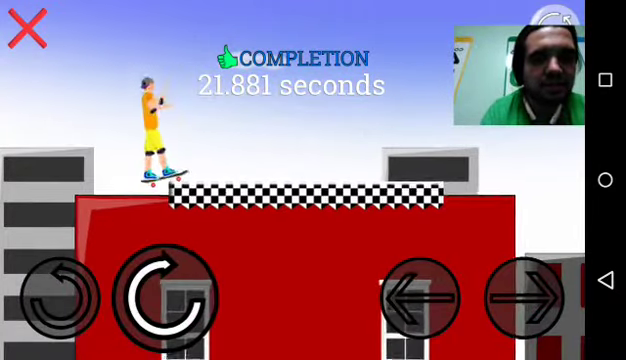
click(525, 295)
click(165, 295)
click(525, 295)
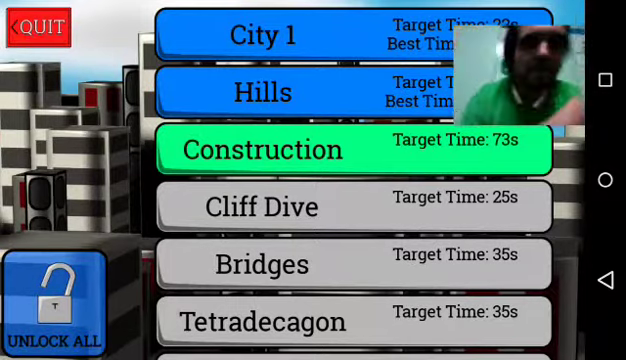
Start the Hills level and ride over the first slopes while balancing.
click(262, 92)
click(525, 295)
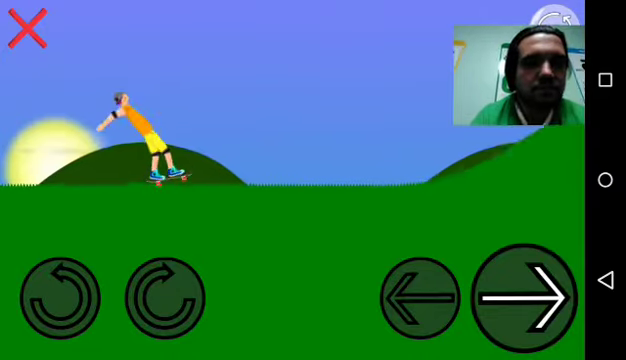
click(165, 295)
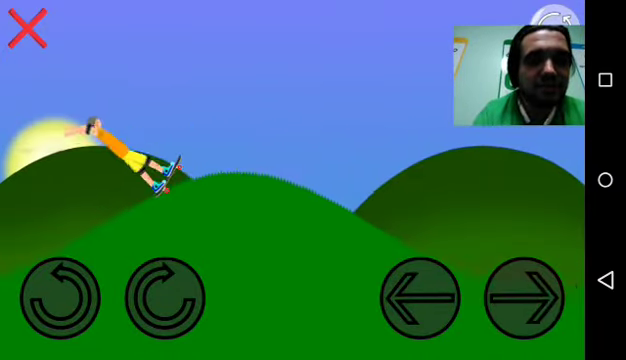
click(525, 295)
click(165, 295)
click(60, 295)
click(525, 295)
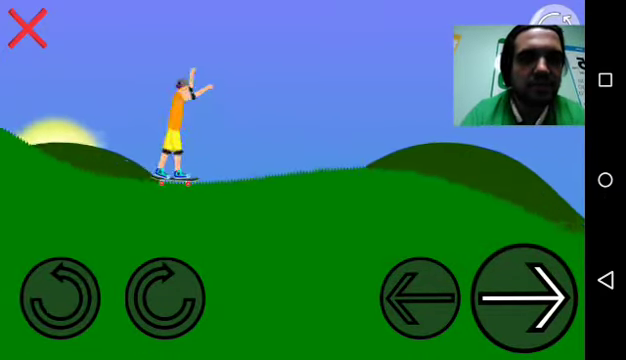
click(60, 295)
click(525, 295)
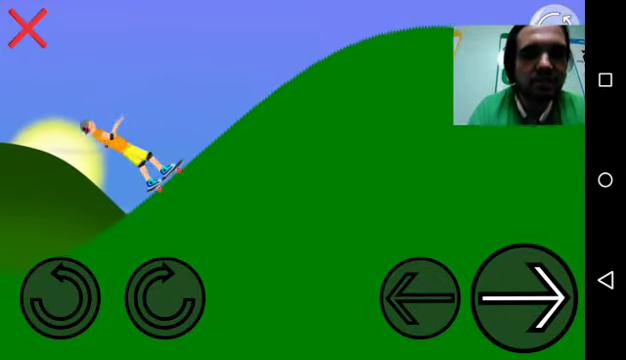
Land on the slope and accelerate uphill, leaning back to stay upright.
click(165, 295)
click(525, 295)
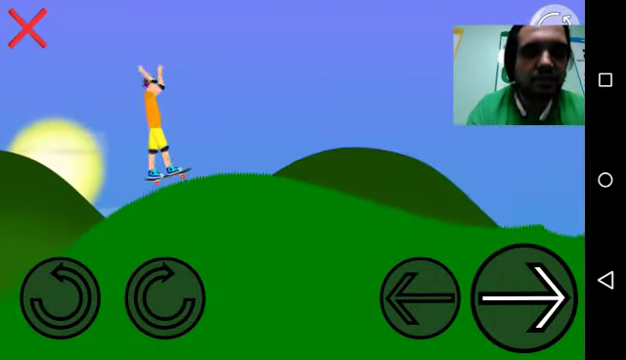
click(525, 295)
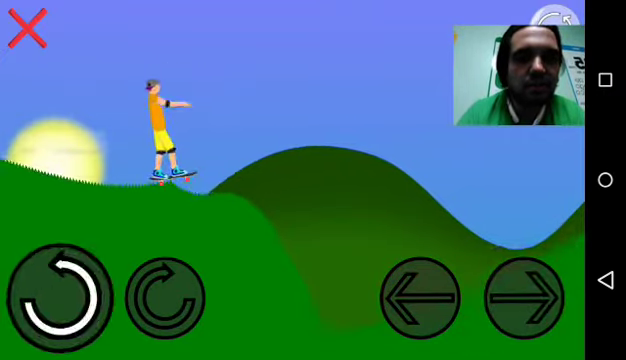
click(525, 295)
click(525, 295)
click(165, 295)
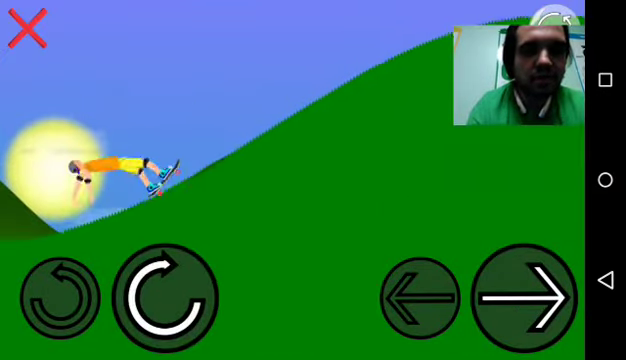
click(525, 295)
click(165, 295)
click(525, 295)
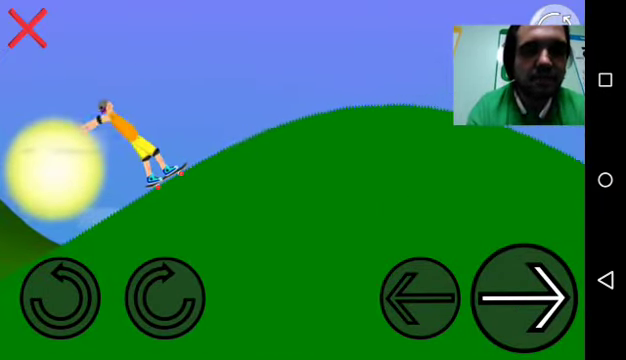
click(165, 295)
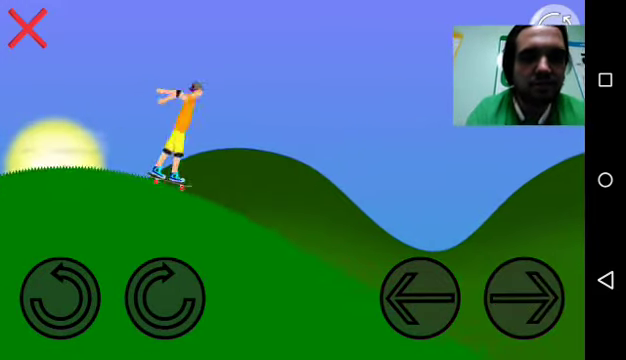
click(525, 295)
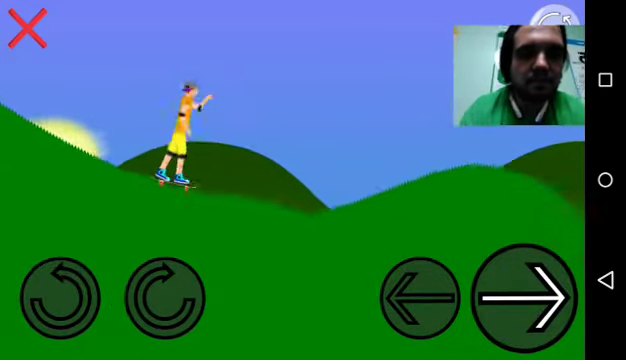
Balance over the last hills and cross the finish in 29.332 seconds.
click(60, 295)
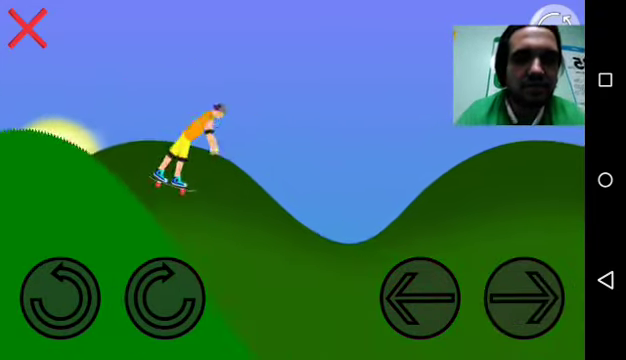
click(60, 295)
click(525, 295)
click(165, 295)
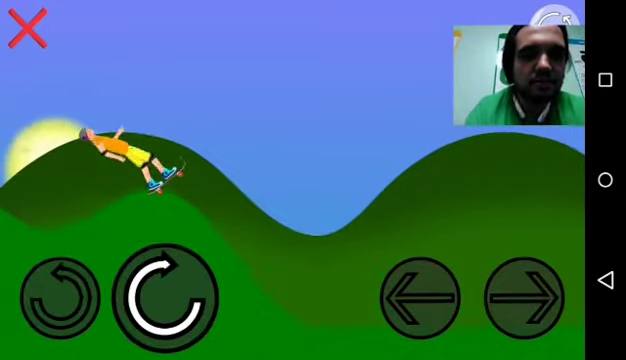
click(525, 295)
click(60, 295)
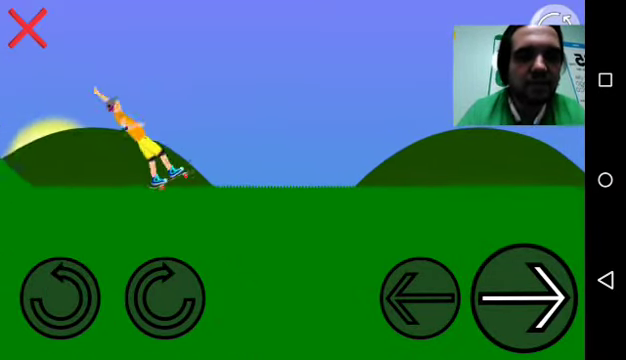
click(165, 295)
click(525, 295)
click(165, 295)
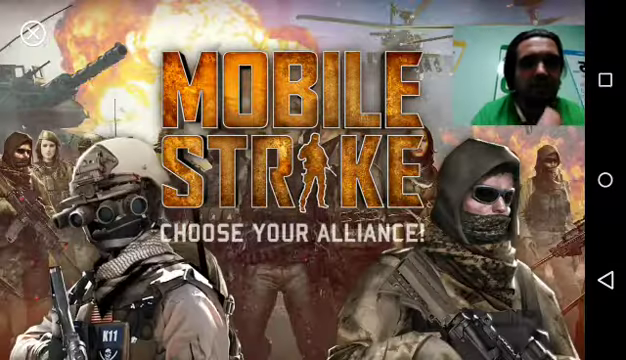
Close the Mobile Strike advert with the X on its end card.
click(33, 33)
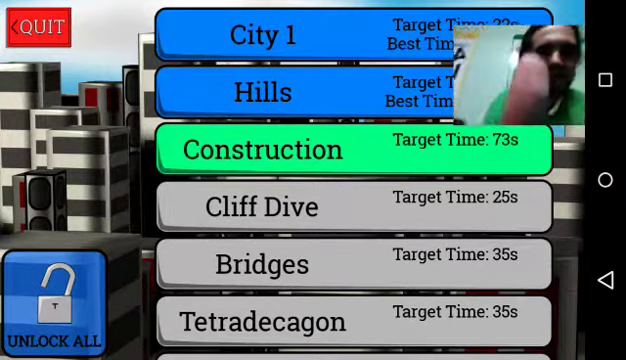
Quit to the menu, pick the shopping cart kid, and launch Construction.
click(40, 27)
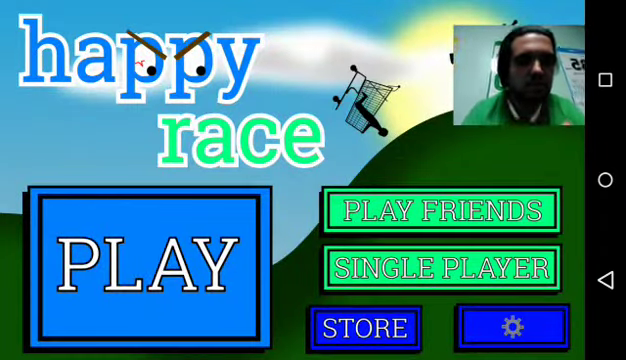
click(147, 265)
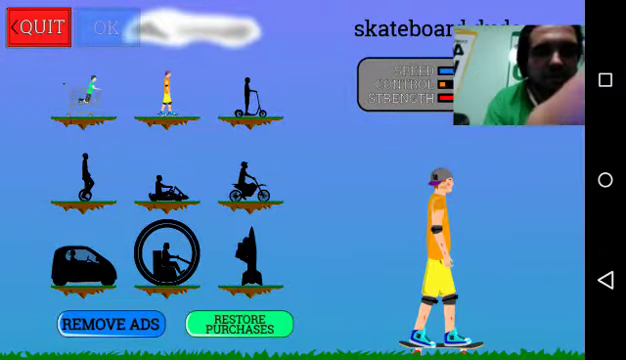
click(85, 95)
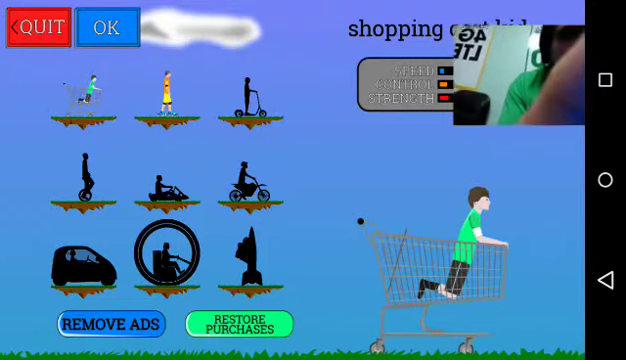
click(38, 27)
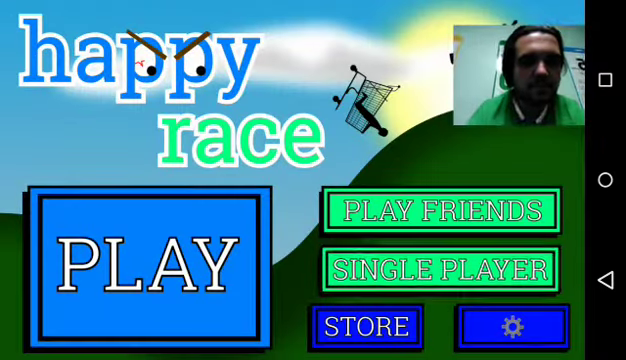
click(441, 268)
click(350, 149)
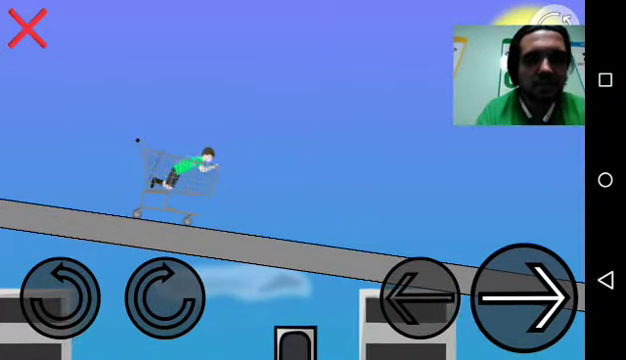
Drive the cart down the Construction ramps, tilting mid-air and braking to land on the platform.
click(524, 297)
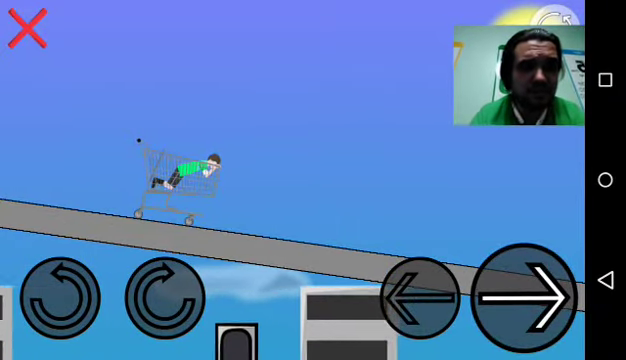
click(524, 297)
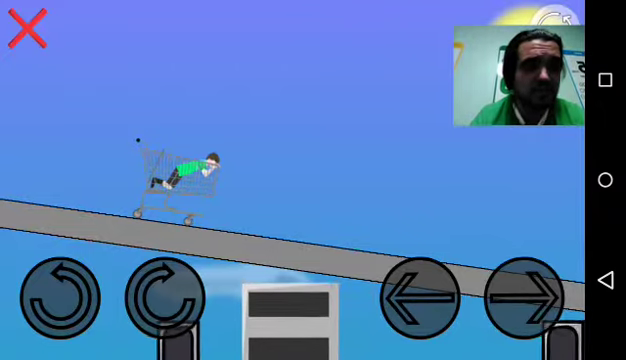
click(524, 297)
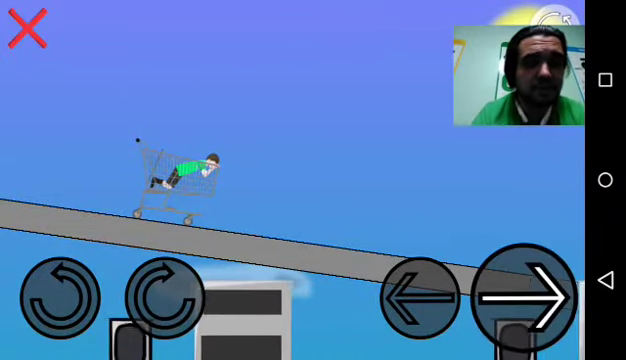
click(60, 295)
click(163, 295)
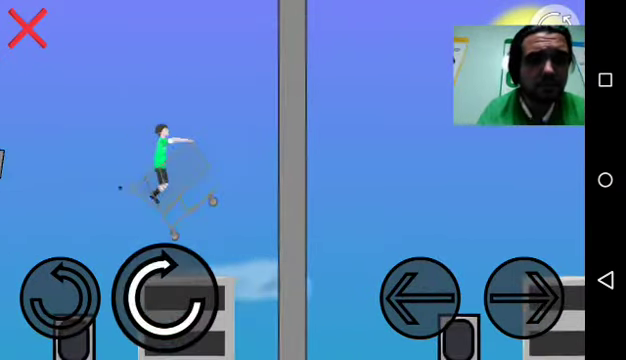
click(419, 297)
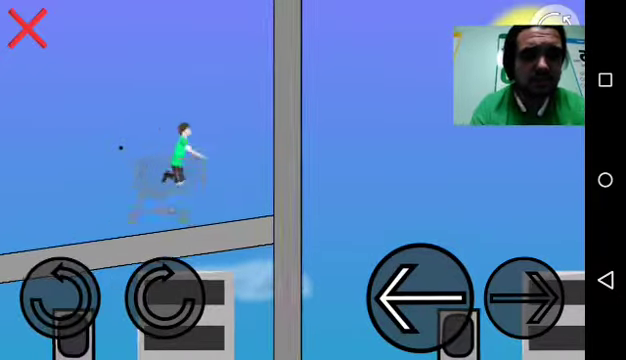
click(60, 295)
click(524, 297)
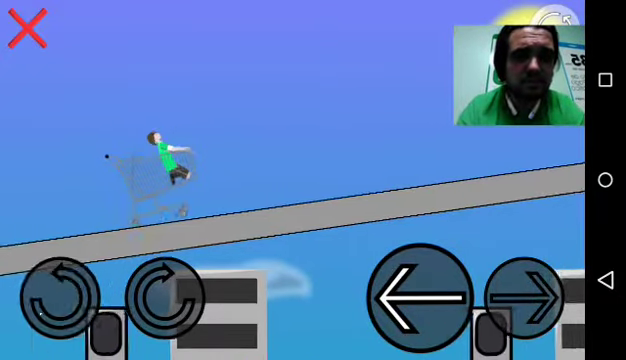
click(524, 297)
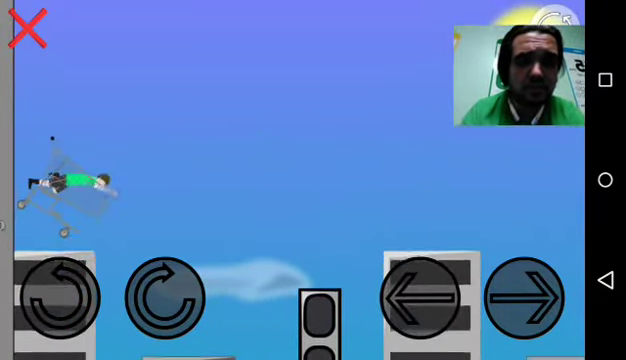
click(524, 297)
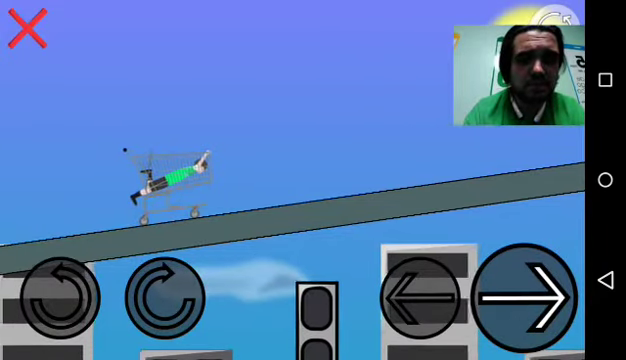